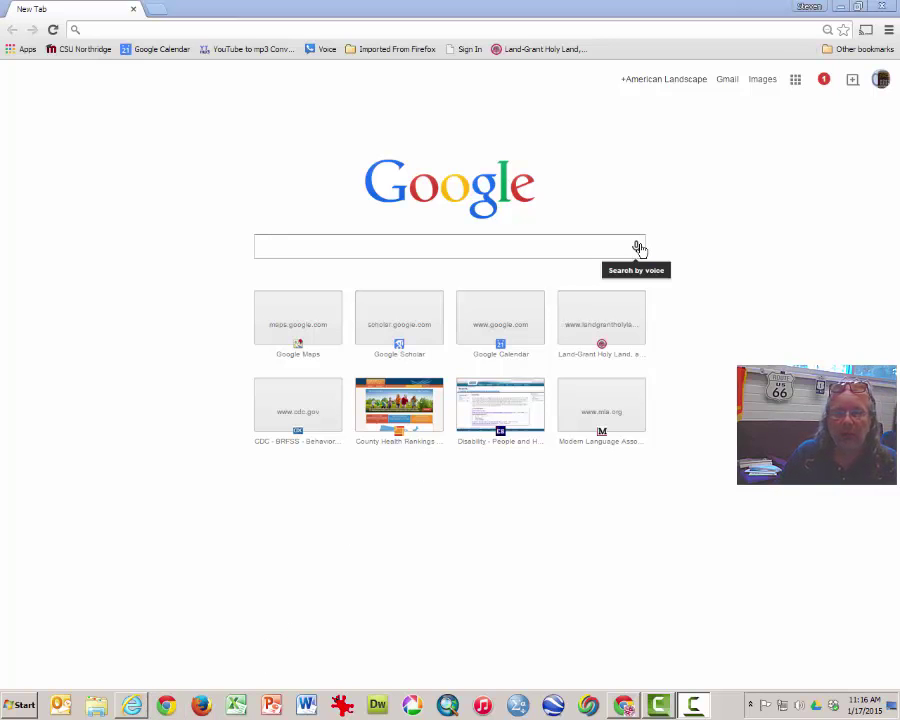
Step: Open Google Maps at maps.google.com
click(500, 244)
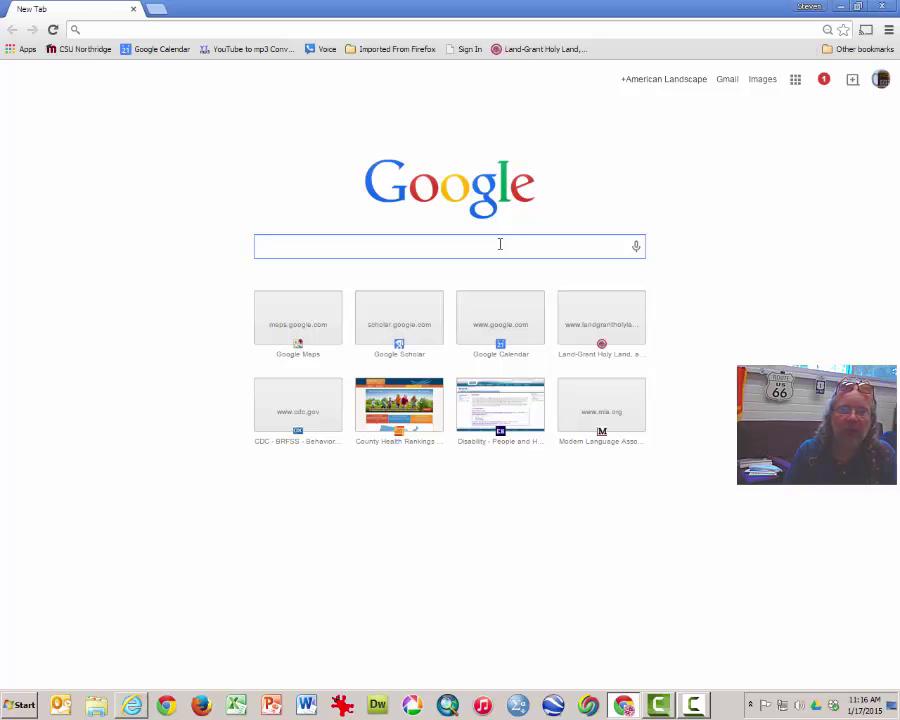
text(maps)
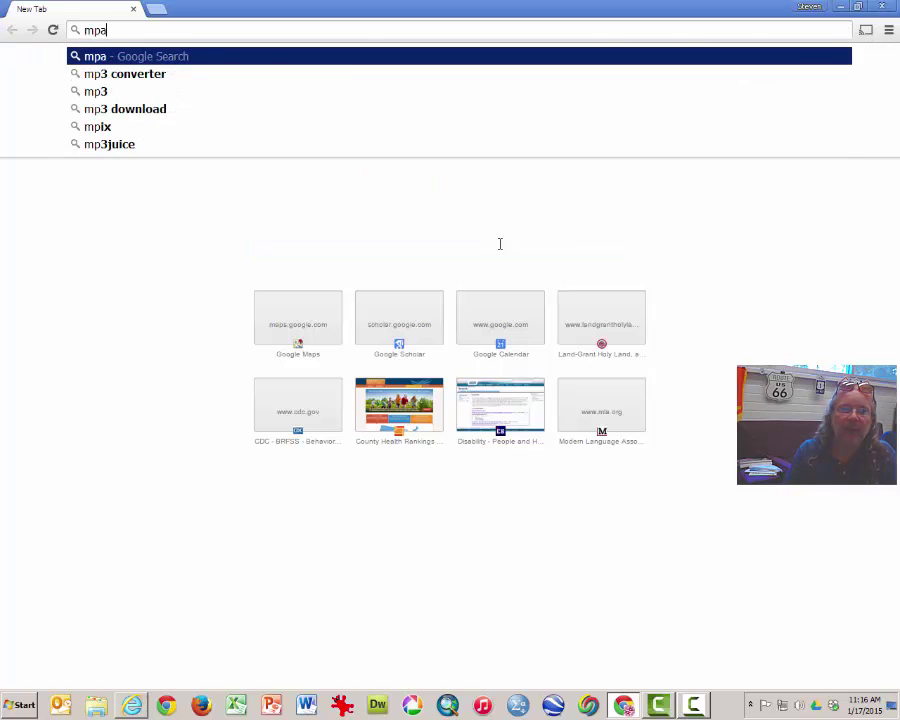
key(BackSpace)
key(BackSpace)
key(BackSpace)
text(maps)
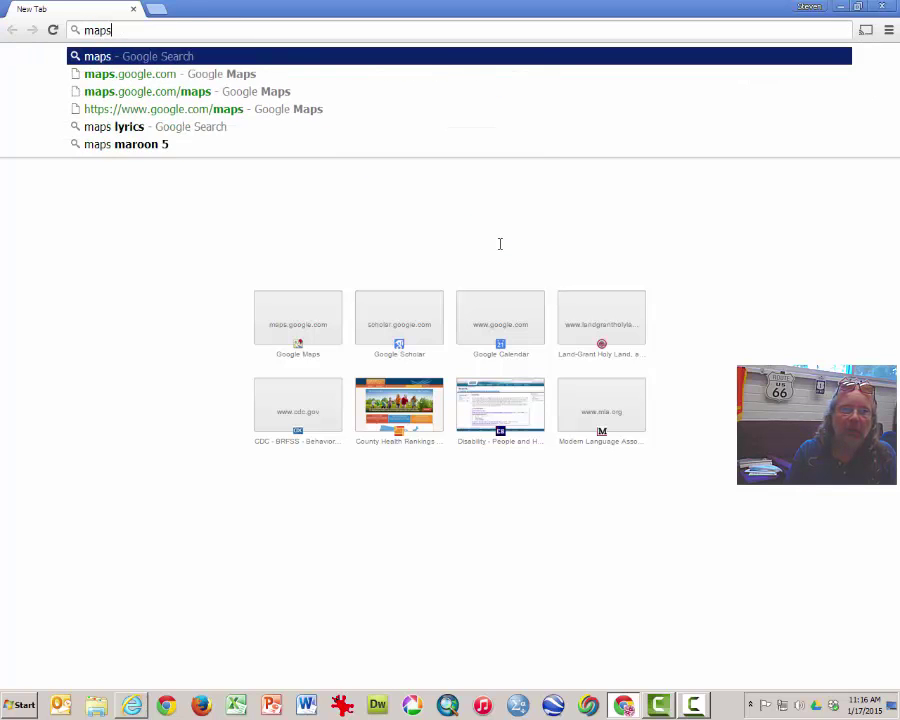
text(.googlecom)
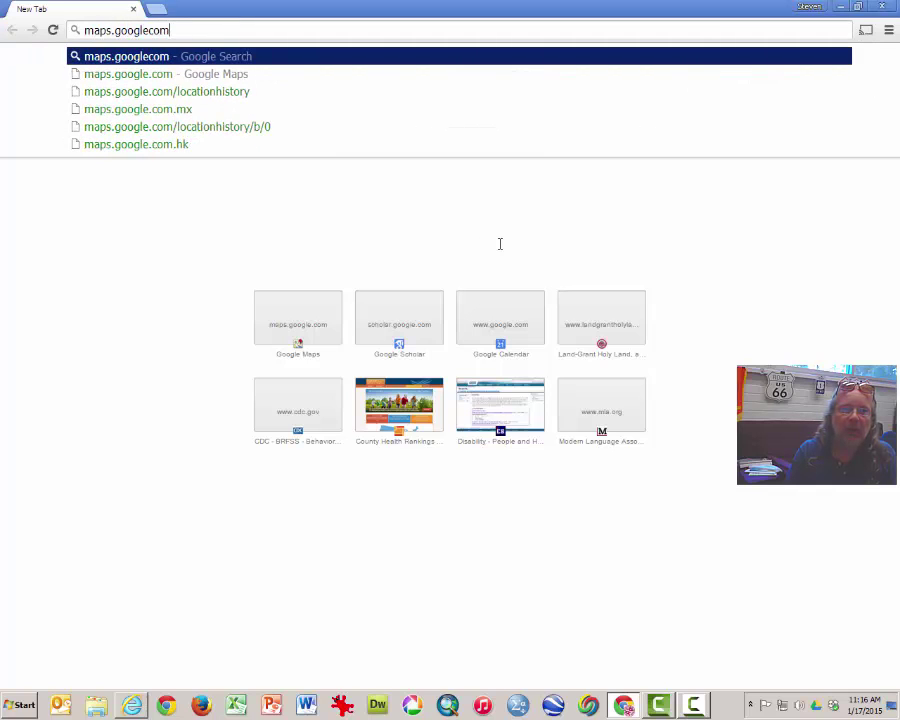
key(BackSpace)
key(BackSpace)
key(BackSpace)
text(.co)
key(Return)
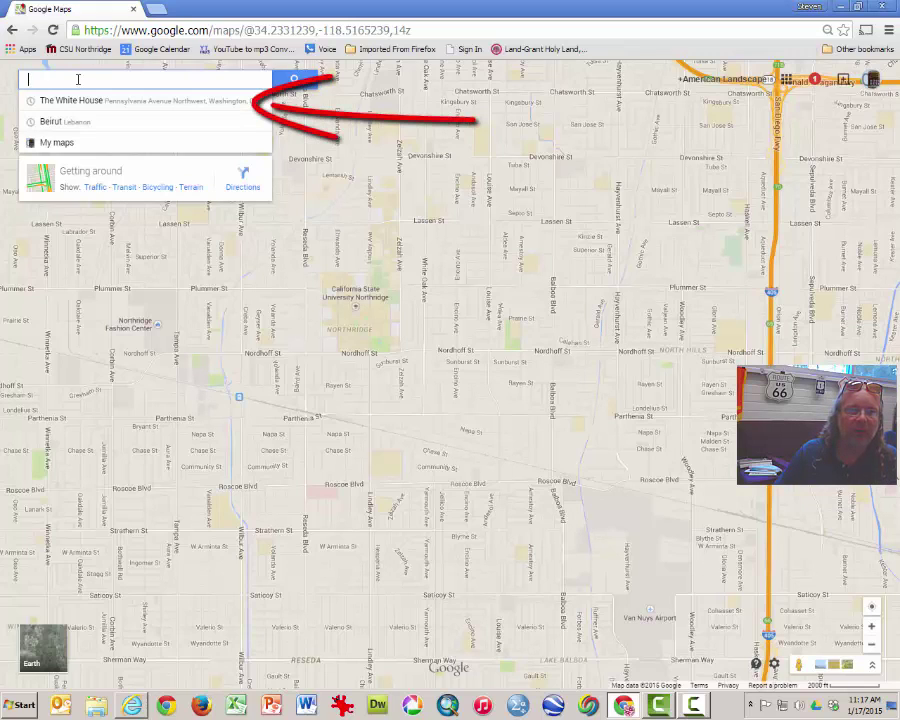
Step: Find Oviatt Library, Los Angeles, CA on the map and clear the search with the map centred there
text(Oviatt)
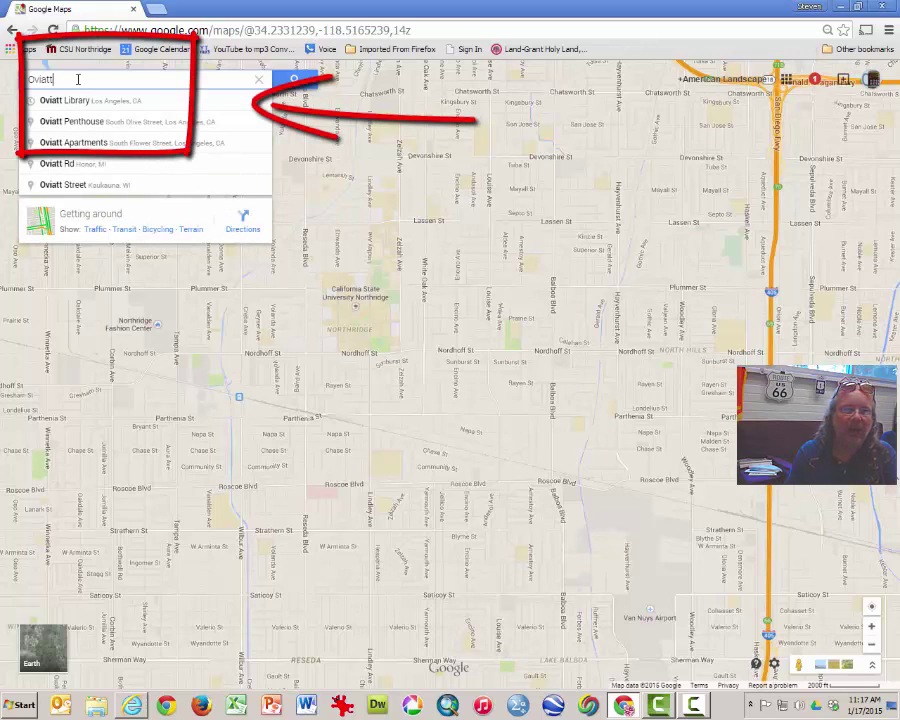
text( Libar)
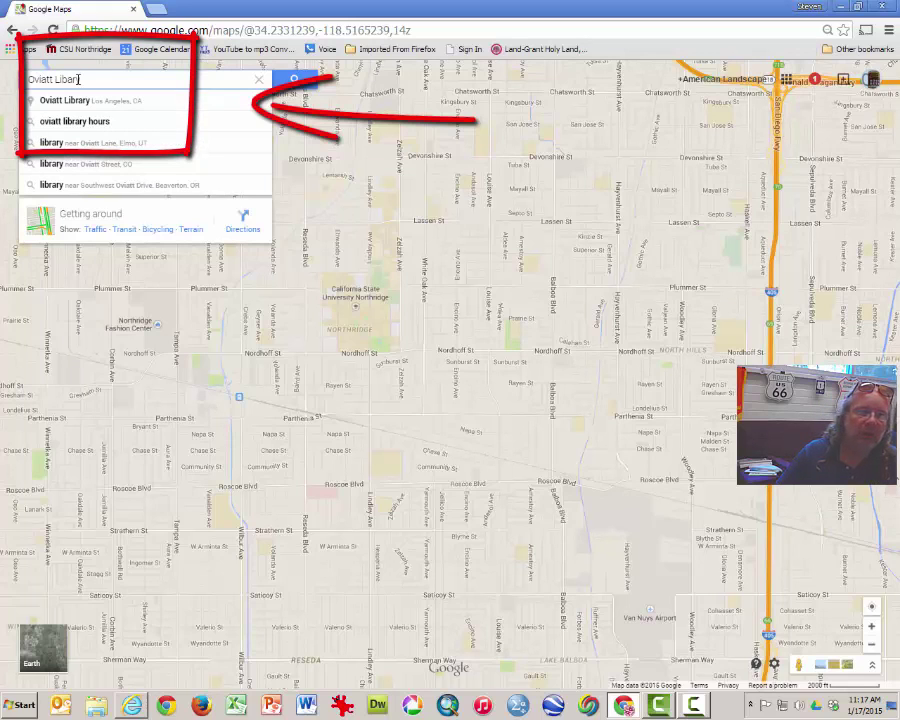
text(y)
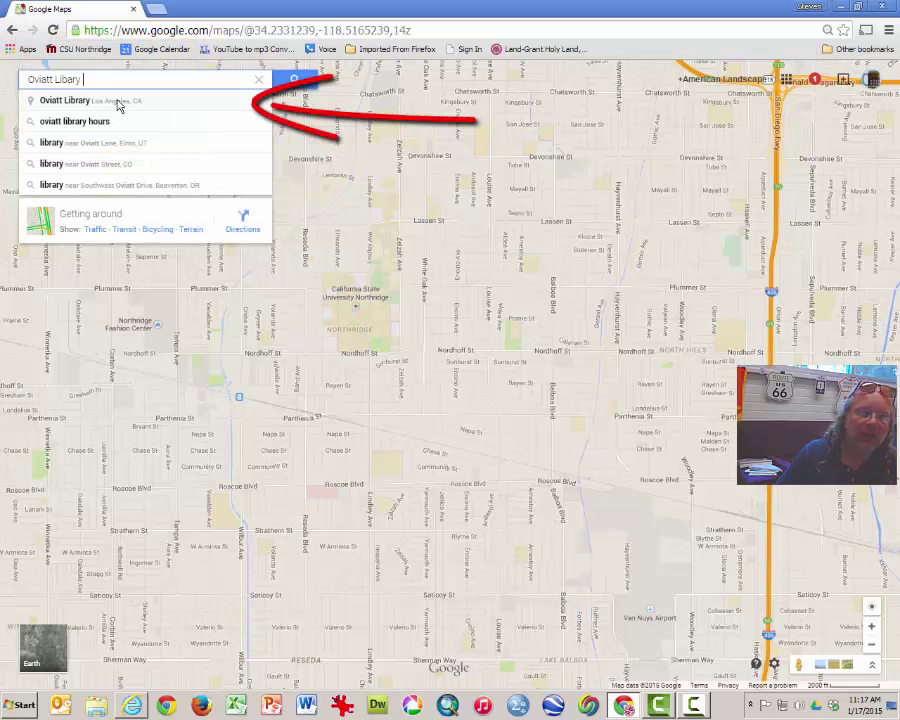
click(118, 101)
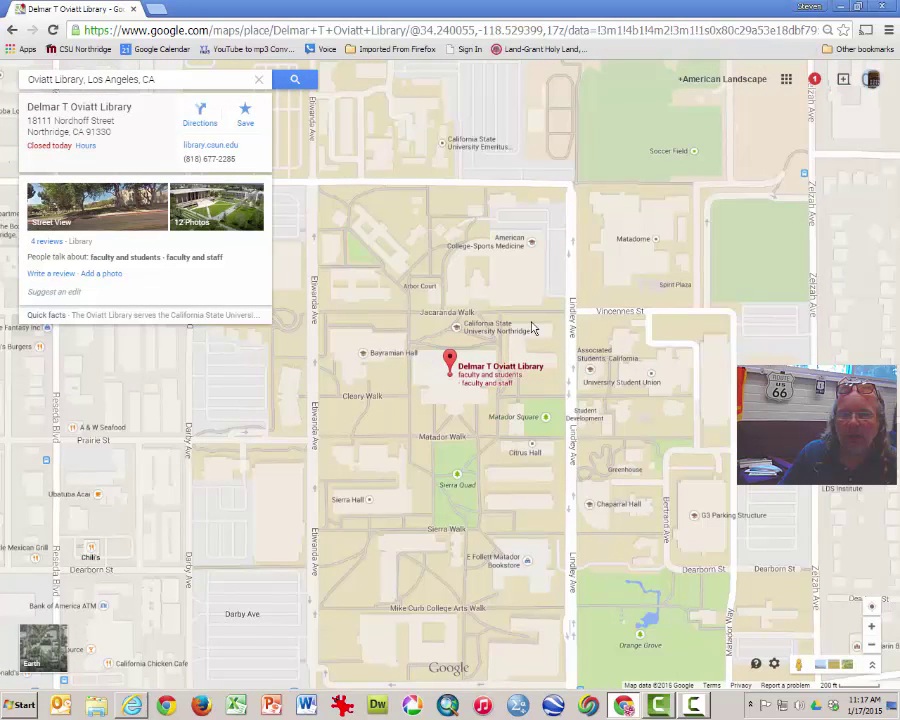
click(258, 83)
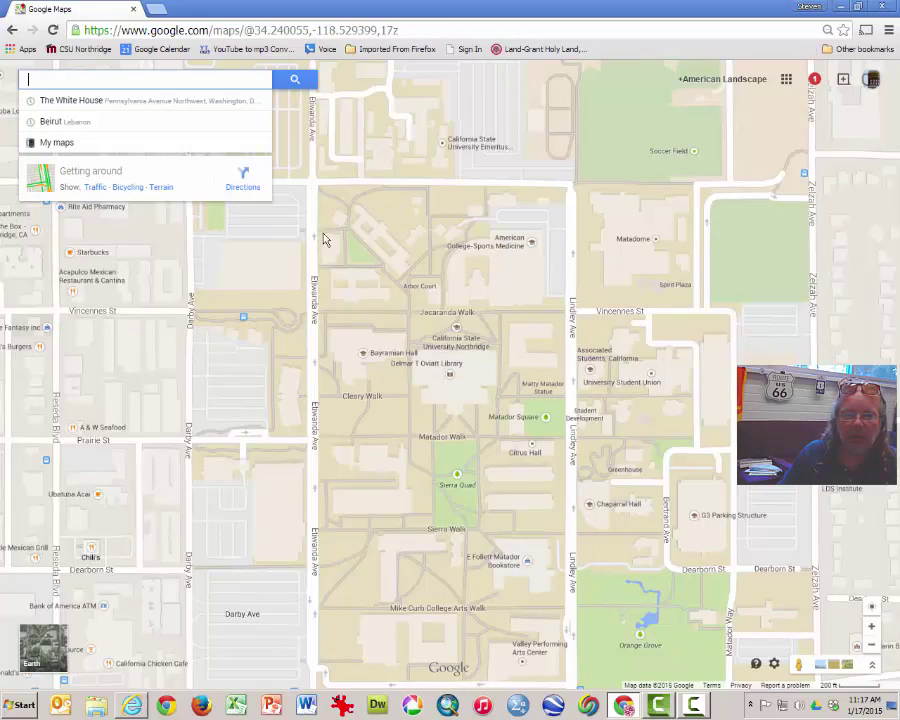
Step: Switch the campus map to Earth satellite imagery and hide the strip of location photos
drag(600, 305, 617, 233)
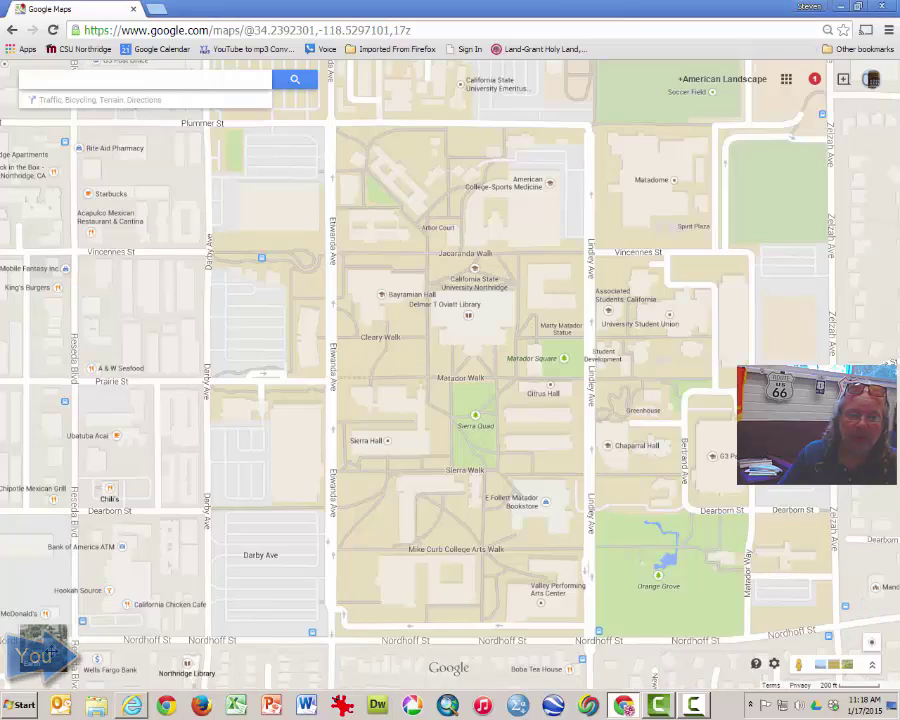
click(51, 651)
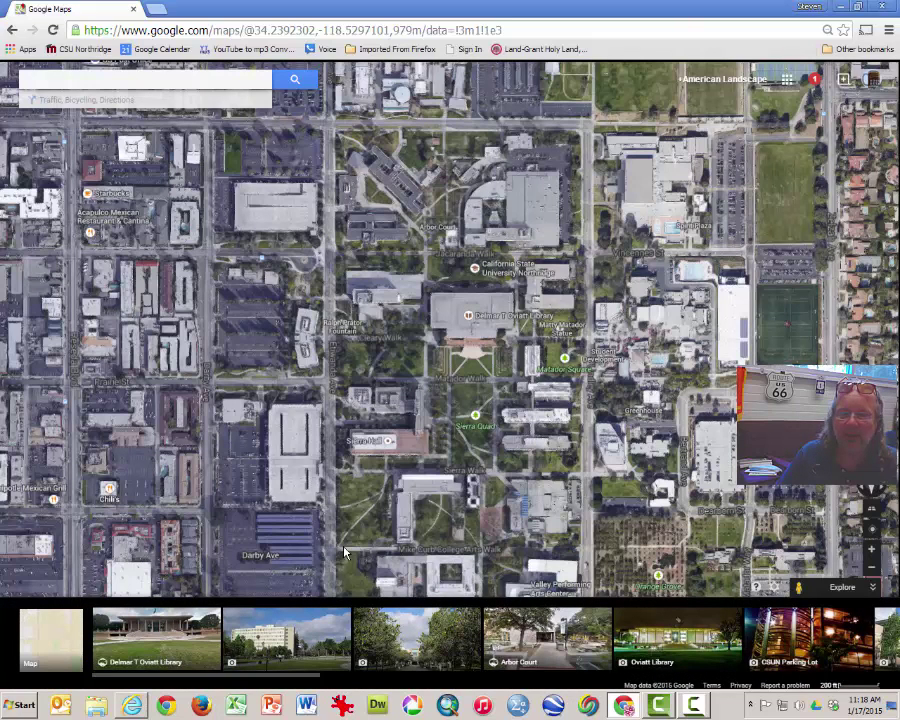
click(872, 590)
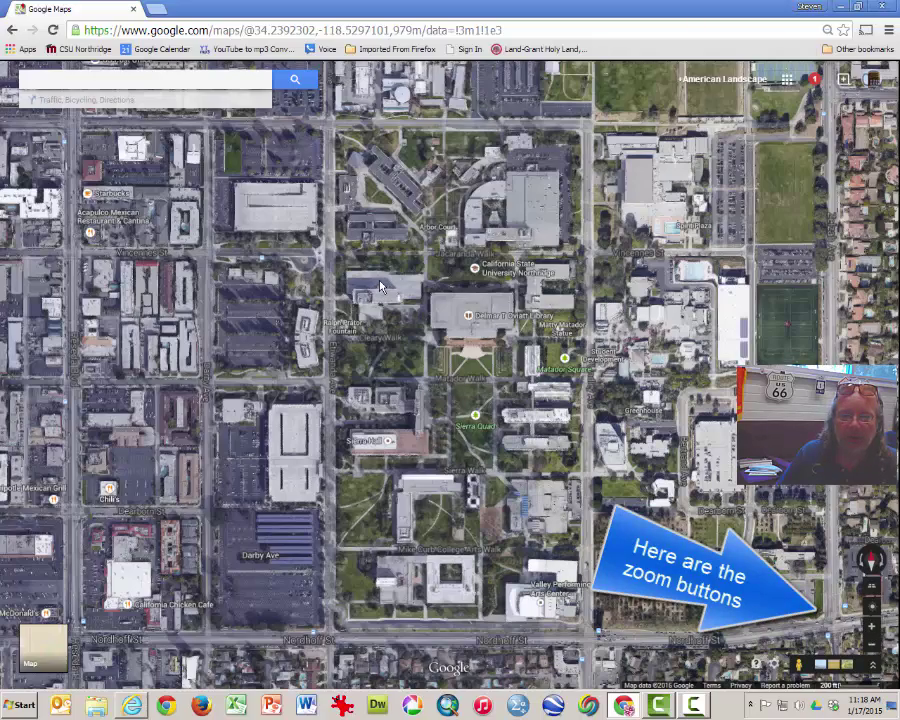
Step: Zoom in on the plaza and lawn in front of the Delmar T Oviatt Library
drag(380, 287, 358, 324)
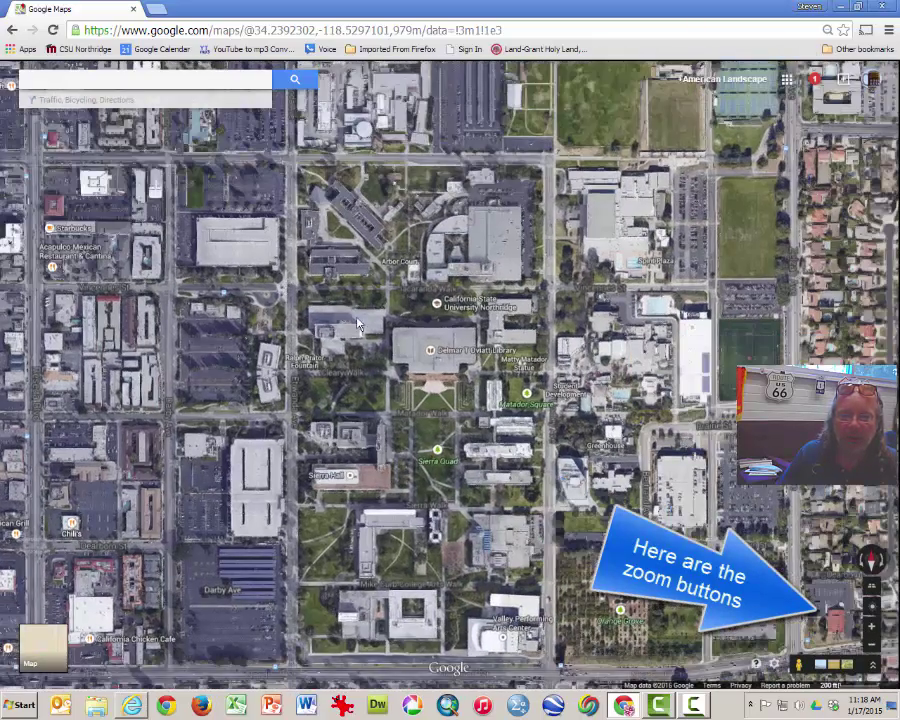
click(403, 372)
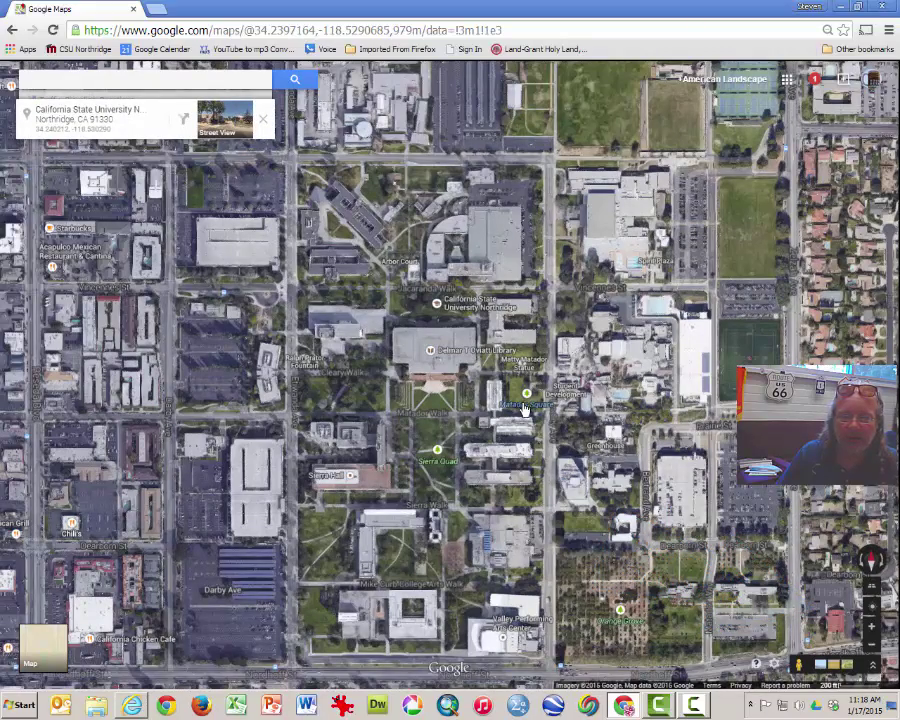
scroll(522, 408, up, 2)
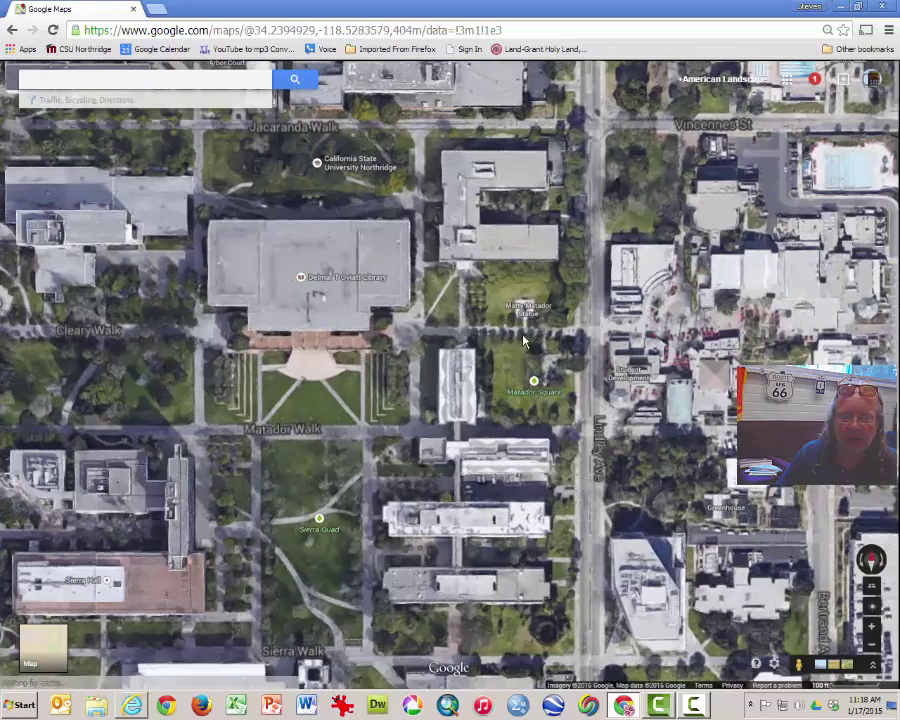
drag(522, 342, 782, 314)
scroll(633, 358, up, 1)
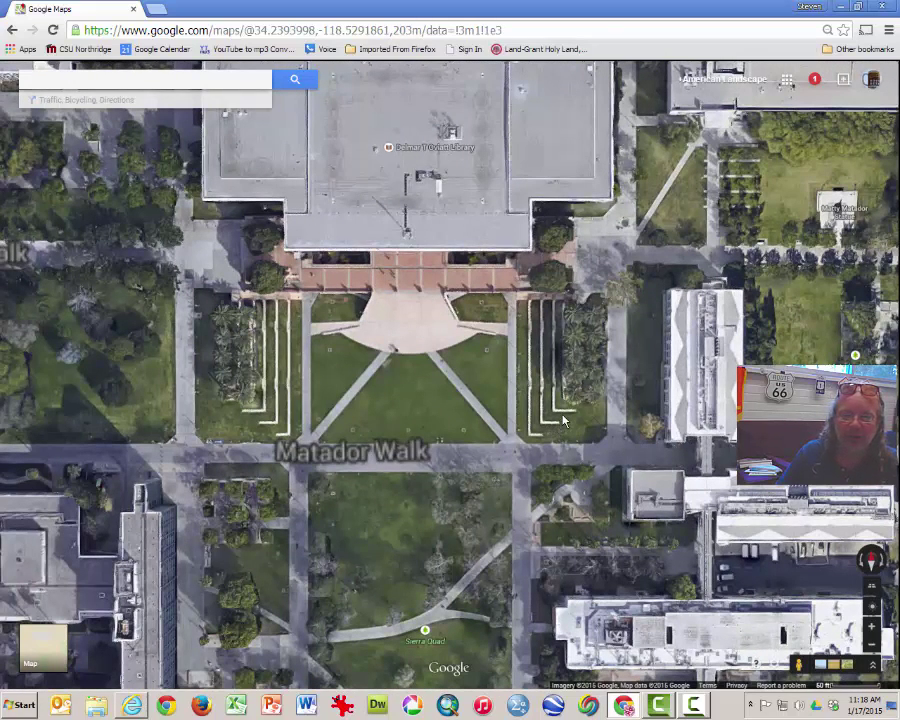
drag(574, 353, 654, 358)
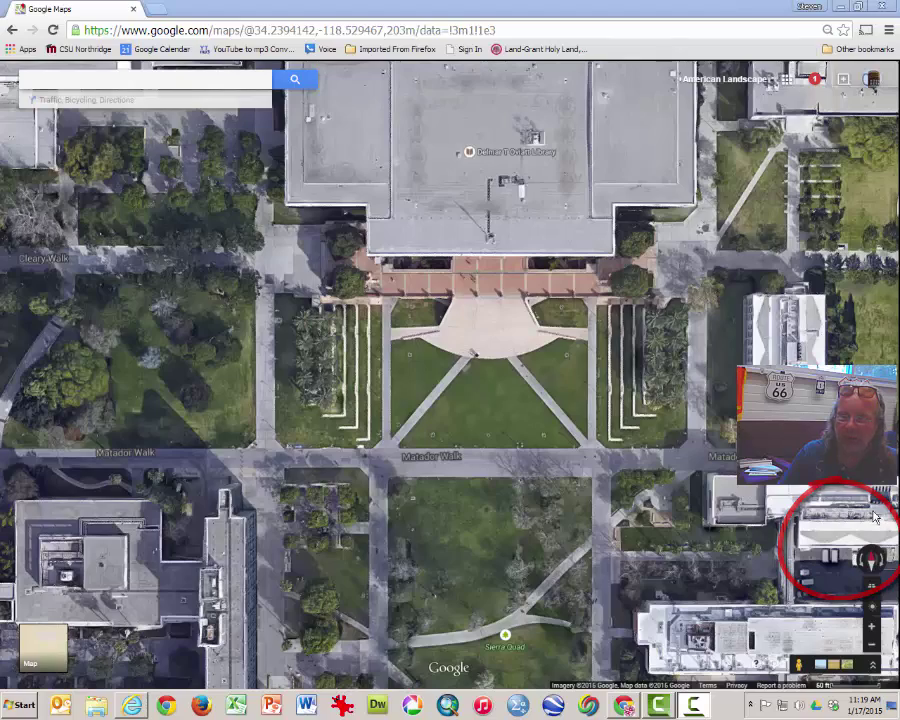
Step: Rotate the aerial view of the library through a full turn in quarter steps, back to north up
click(884, 563)
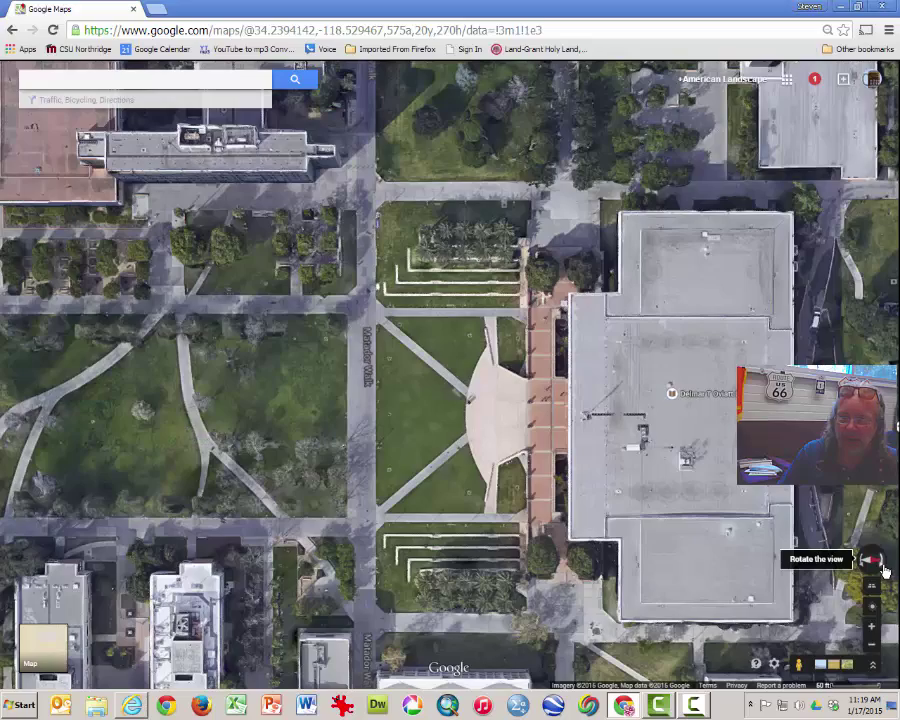
click(884, 568)
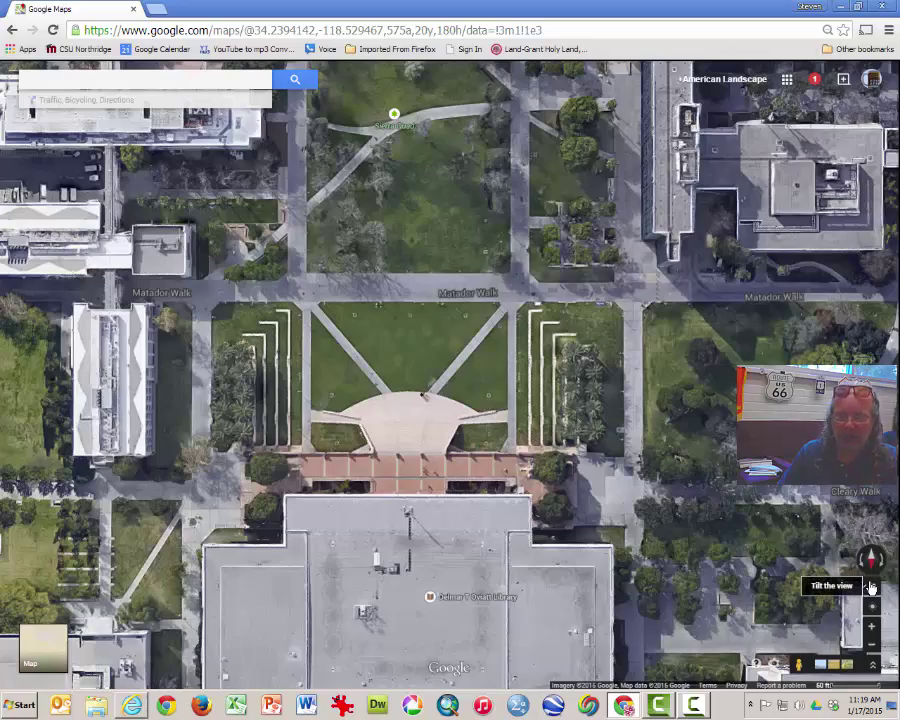
click(880, 566)
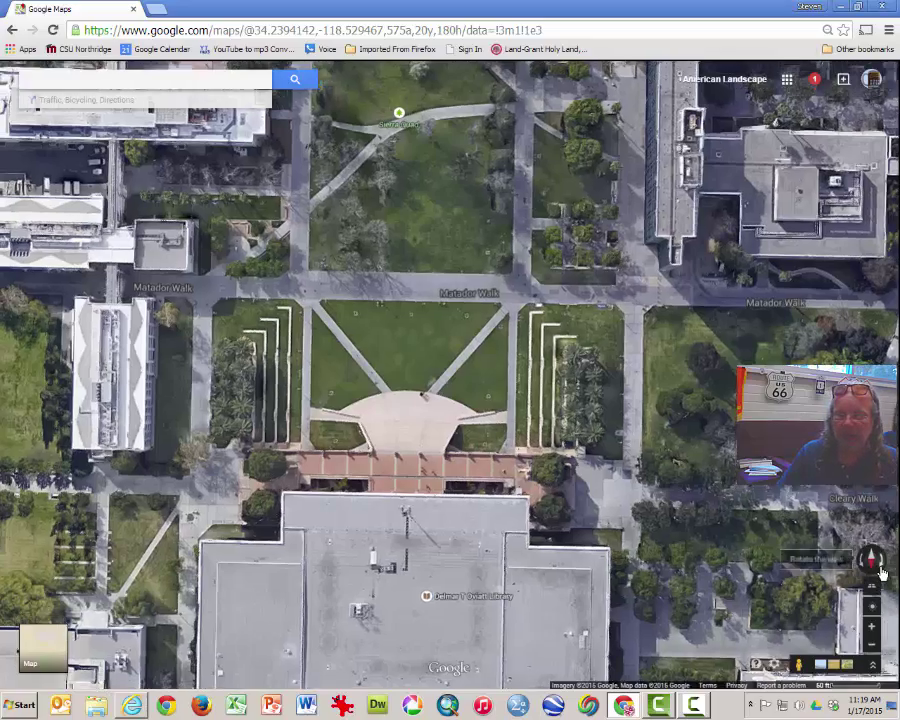
click(880, 566)
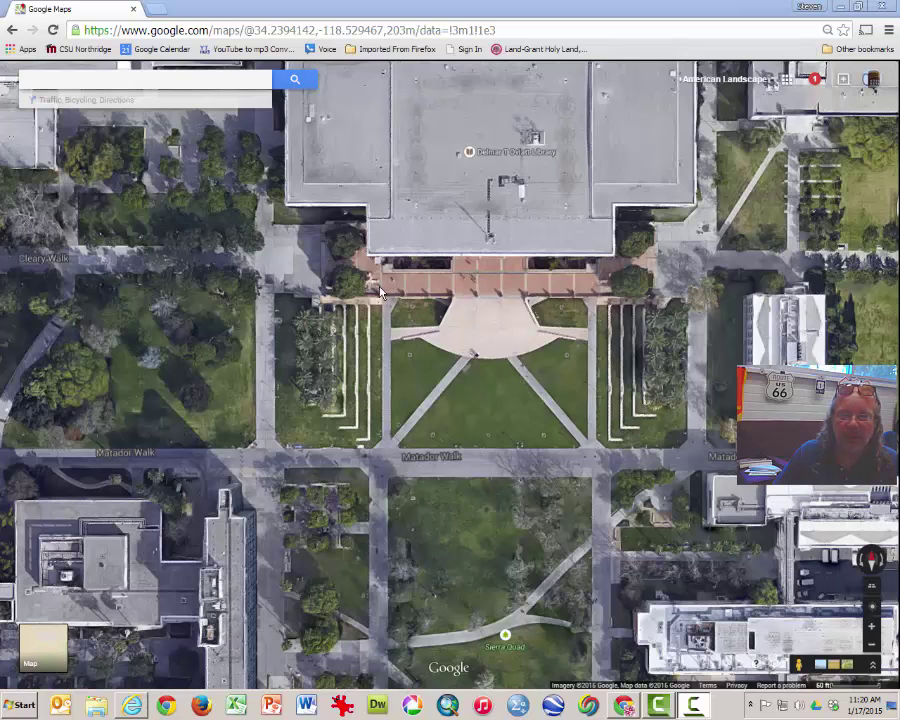
Step: Measure the distance along the library's front roof edge from the southwest to the southeast corner, and remove the measurement
click(492, 371)
scroll(492, 371, up, 2)
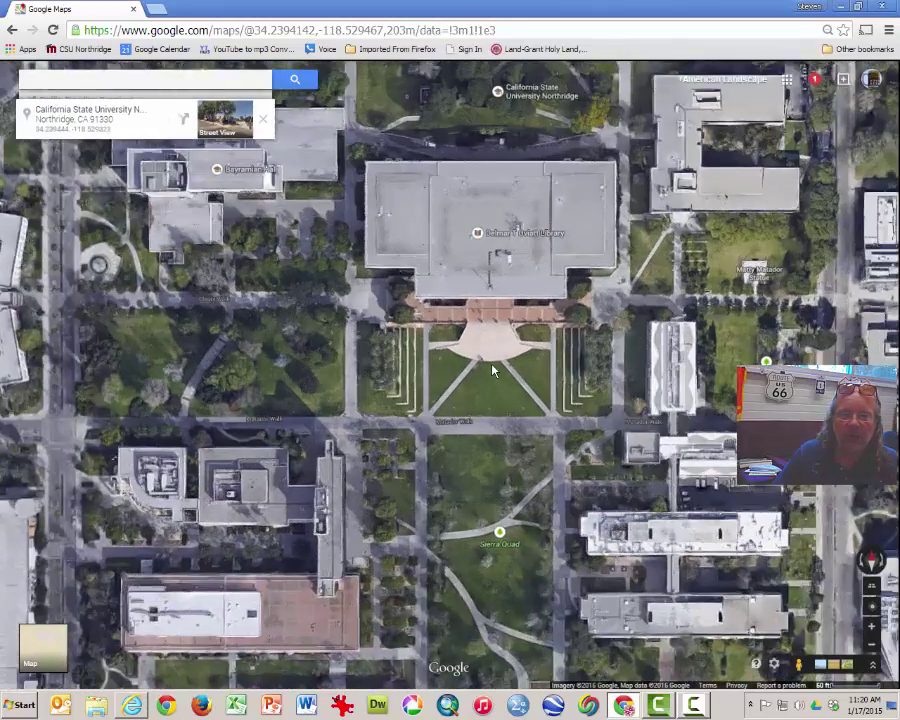
scroll(492, 371, up, 1)
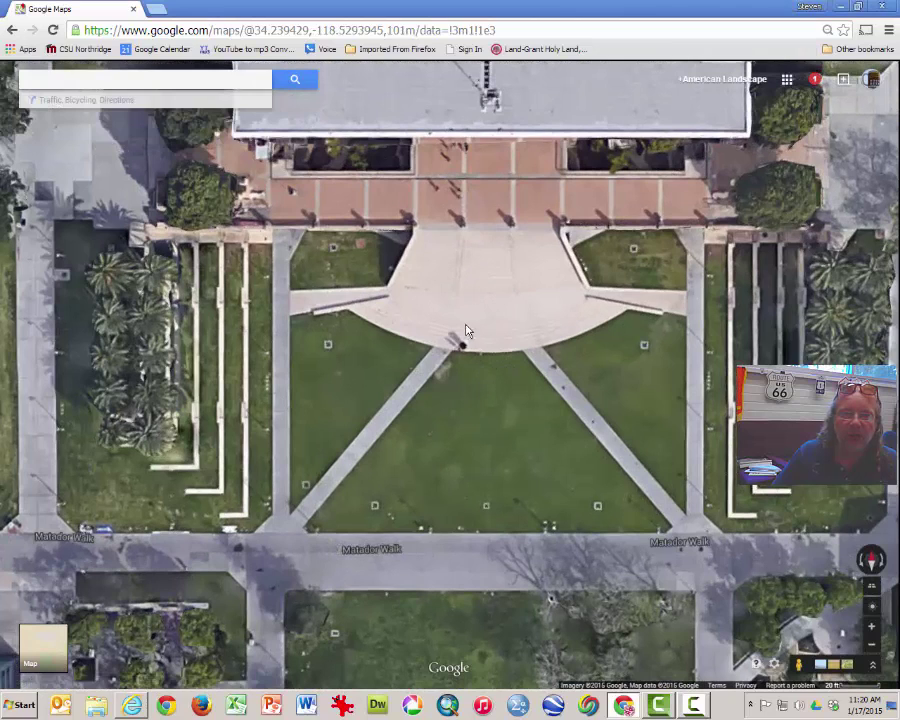
drag(466, 327, 461, 400)
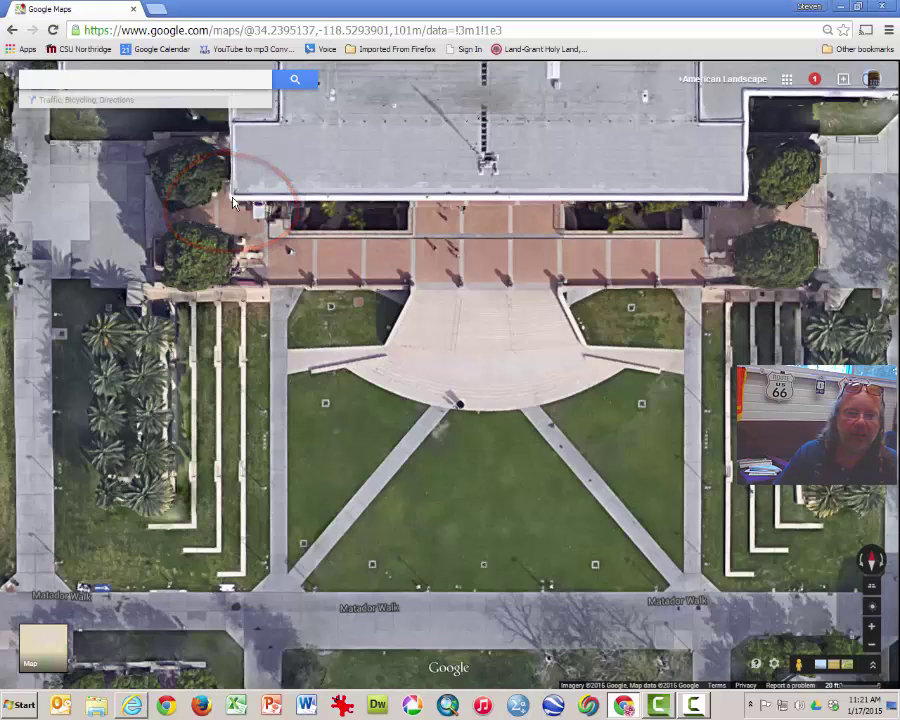
right_click(233, 203)
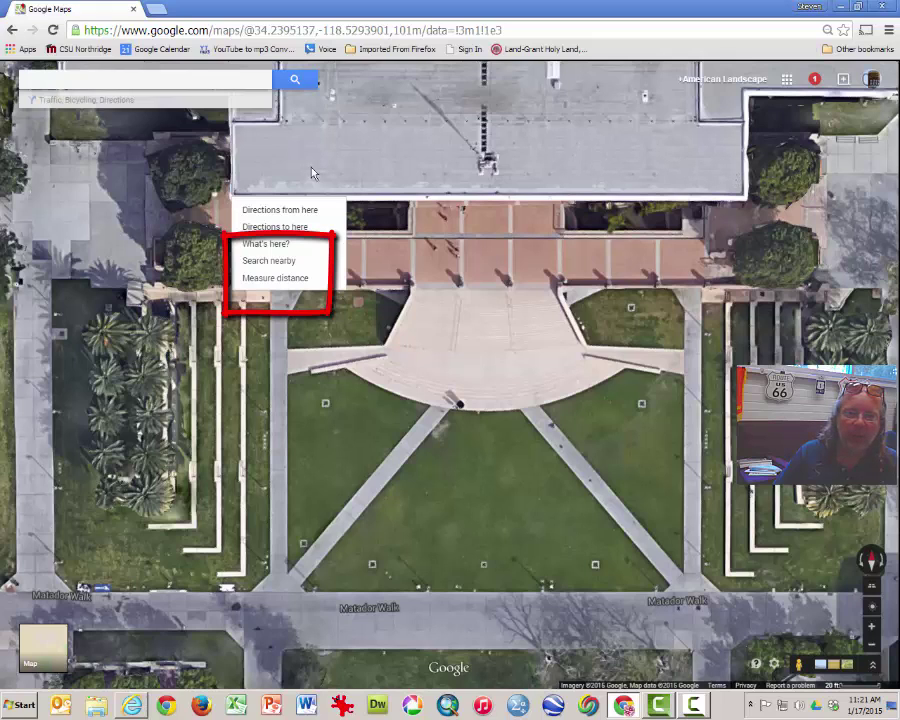
click(296, 279)
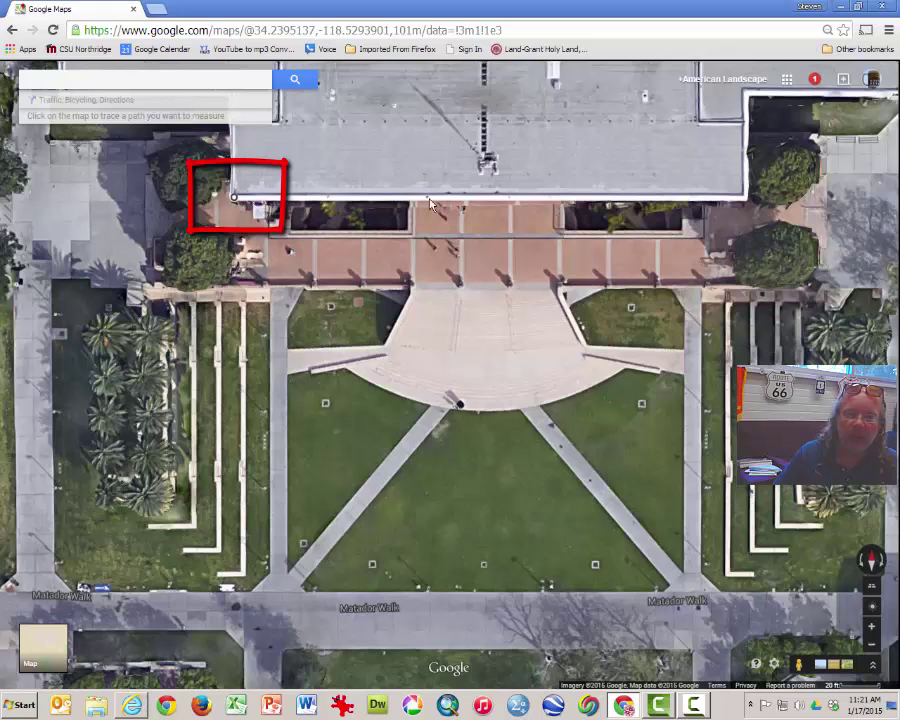
click(743, 198)
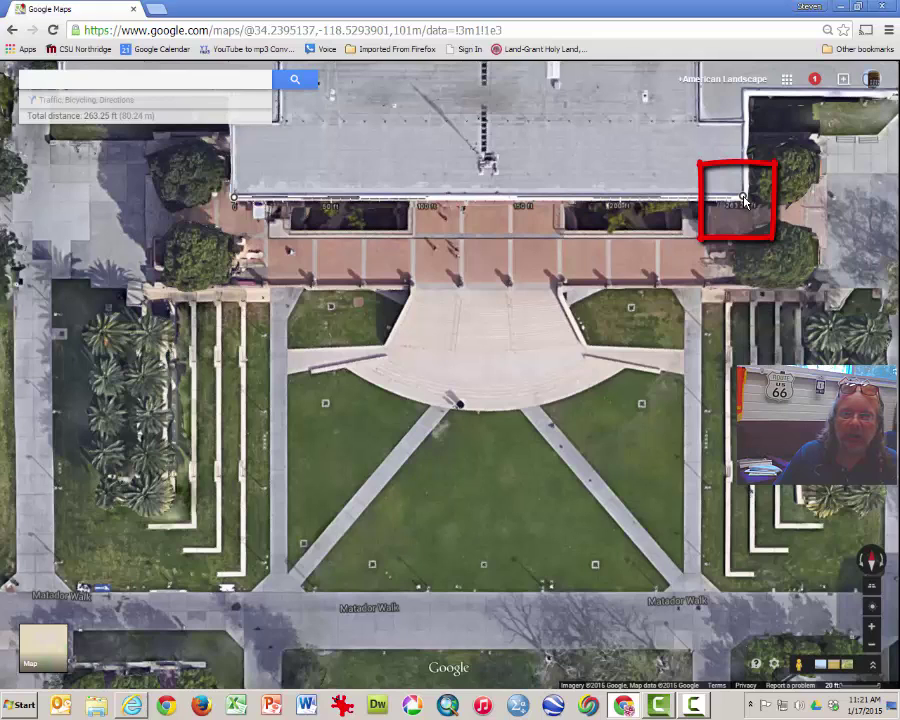
mouse_move(96, 122)
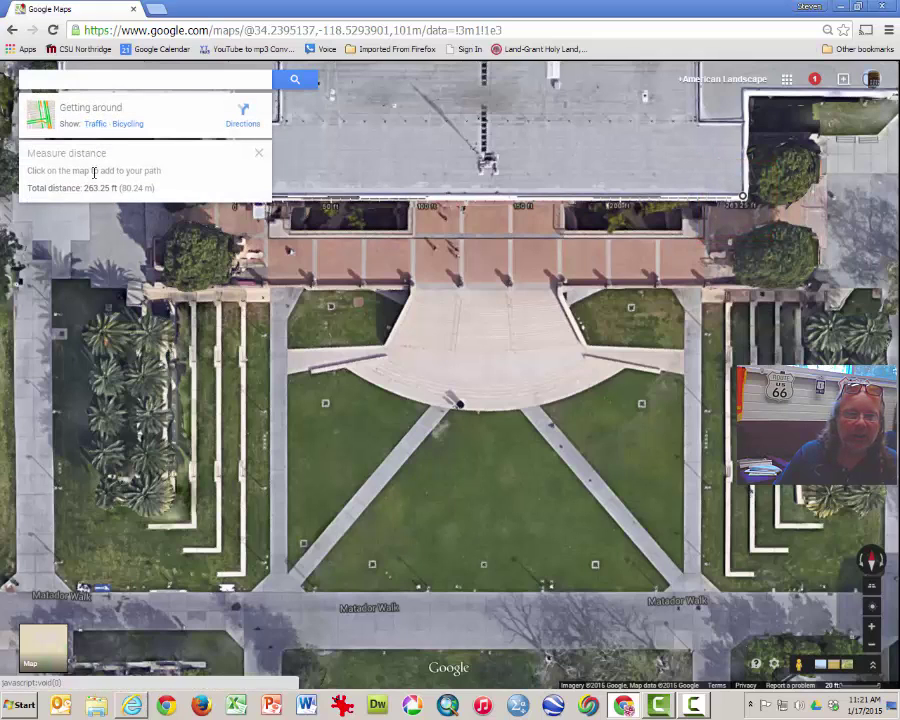
drag(110, 190, 78, 189)
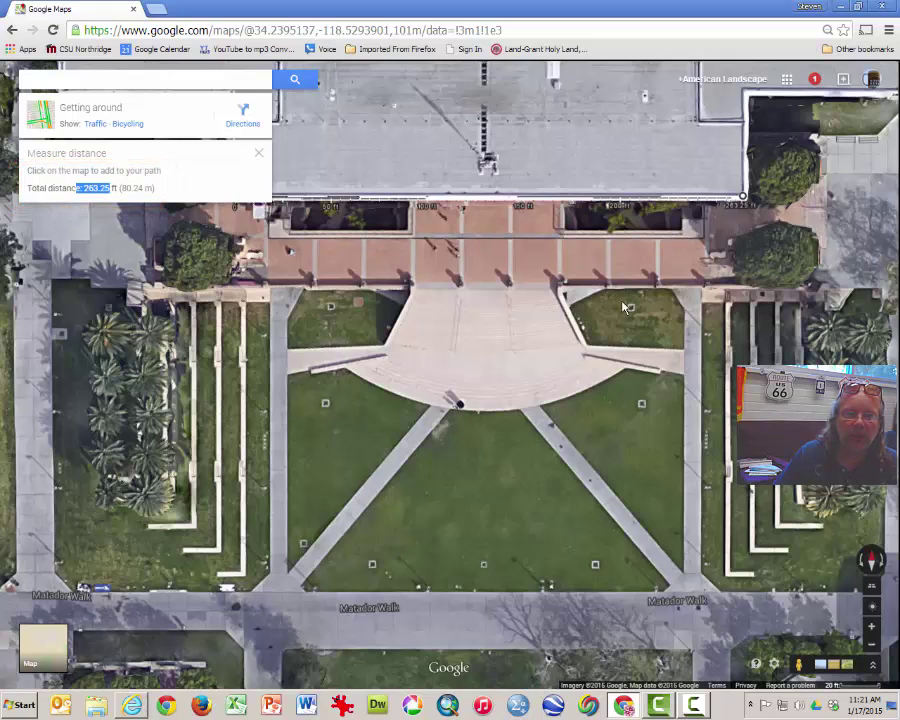
click(258, 156)
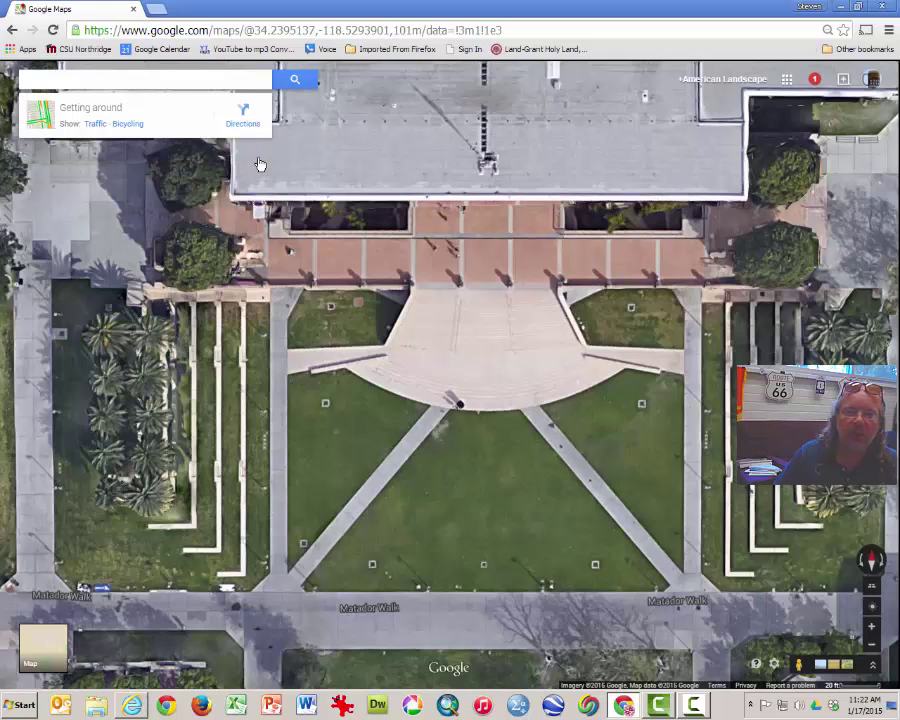
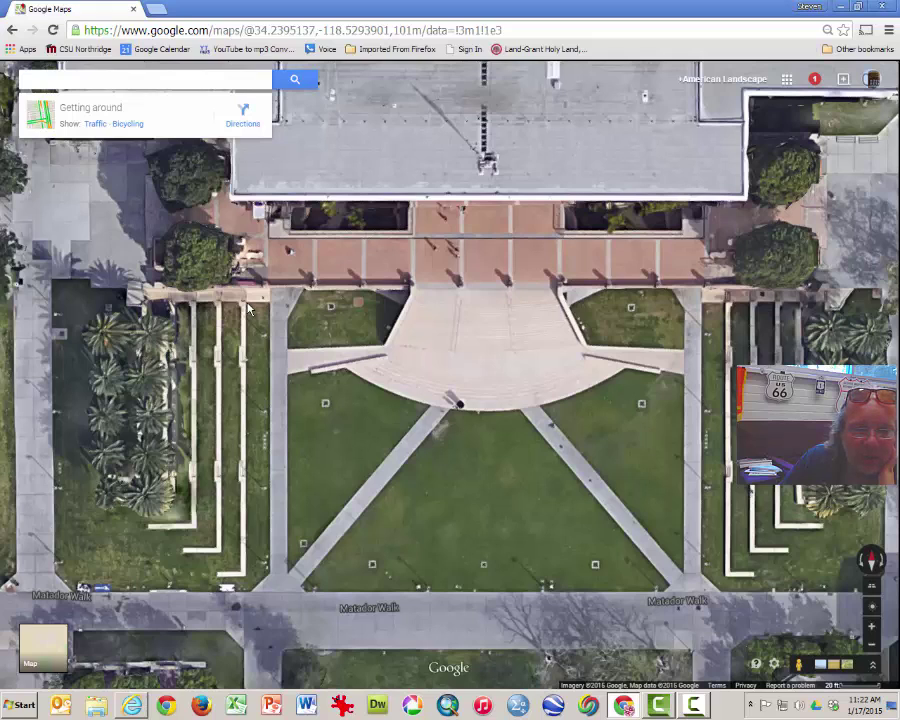
Step: Measure the distance between the north ends of the innermost terrace walls on either side of the front lawn
right_click(249, 309)
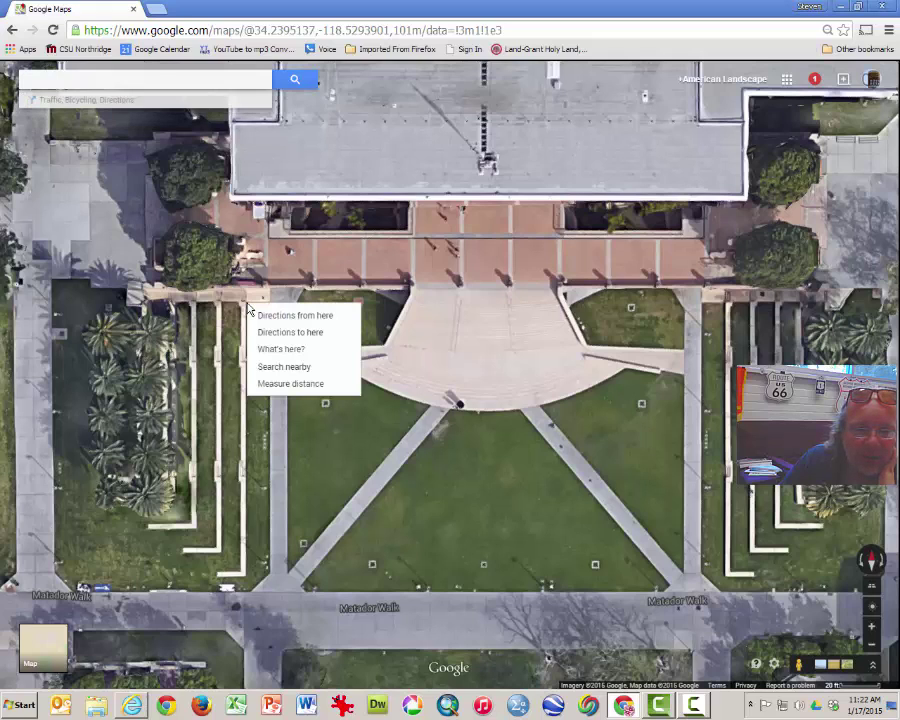
click(268, 385)
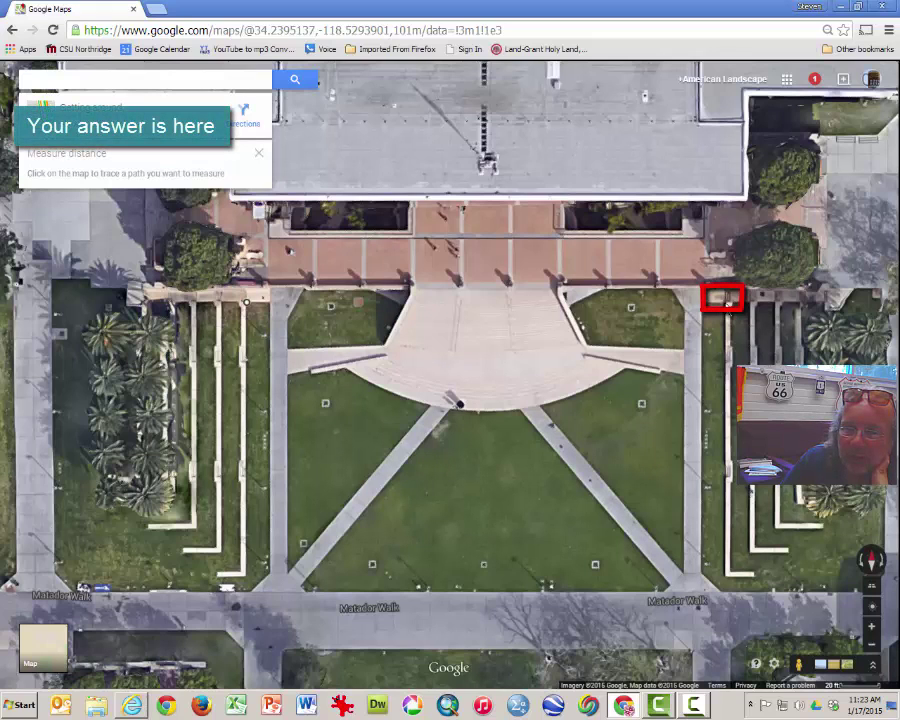
click(585, 288)
click(727, 299)
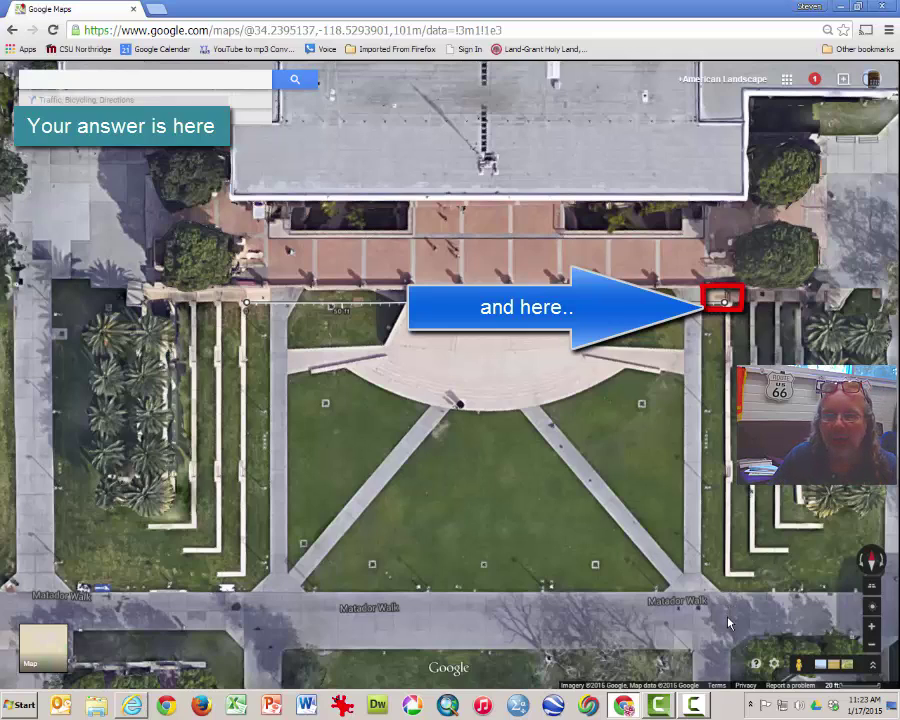
Step: Extend the measurement line to the south side of Matador Walk, west, and back to its starting point, and read the enclosed area and perimeter
drag(633, 497, 598, 345)
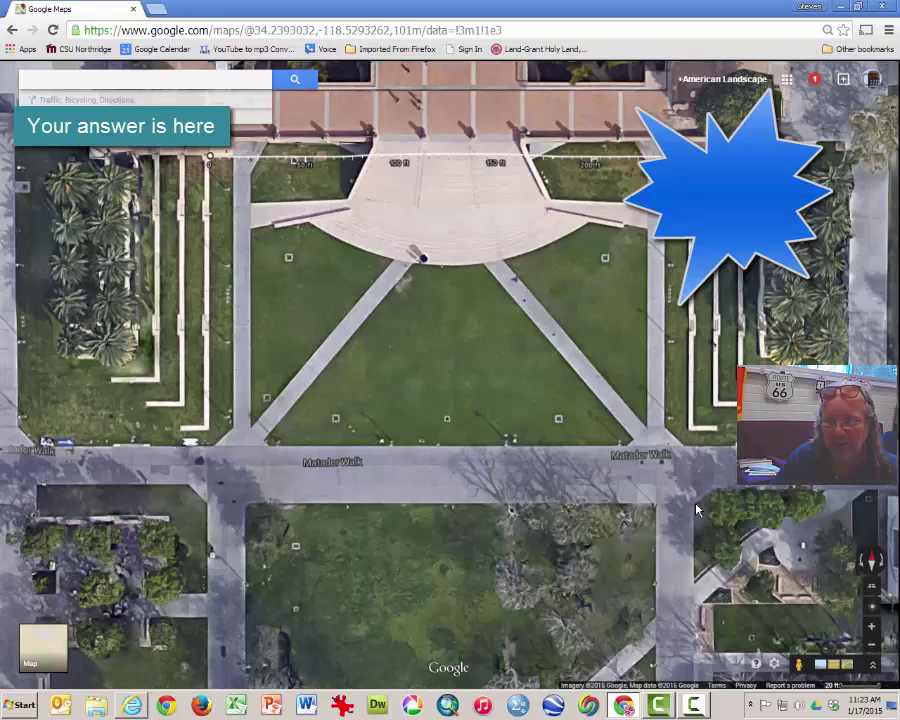
click(694, 503)
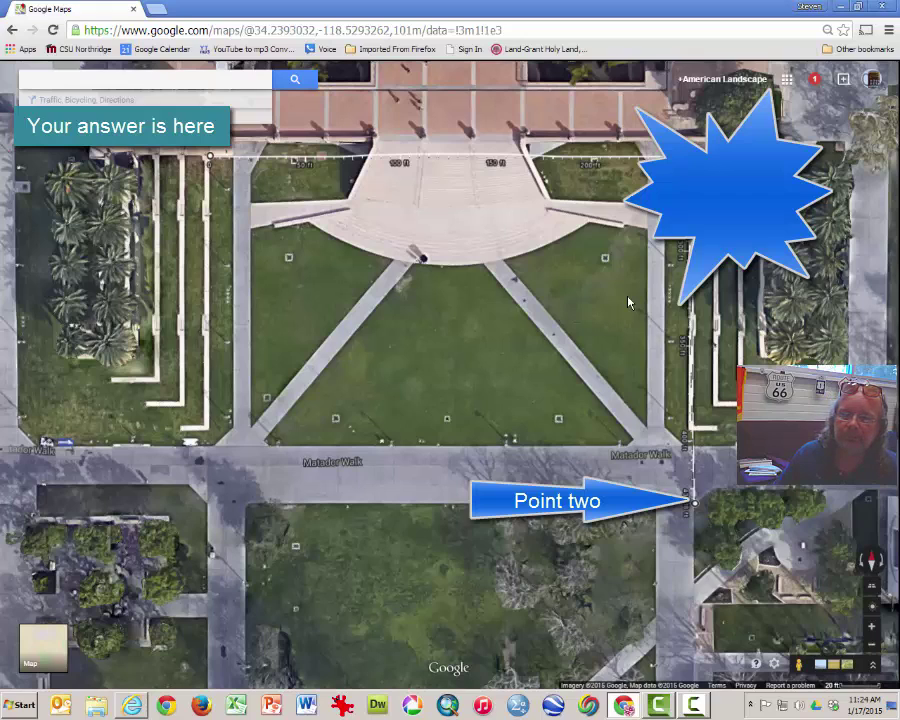
click(205, 503)
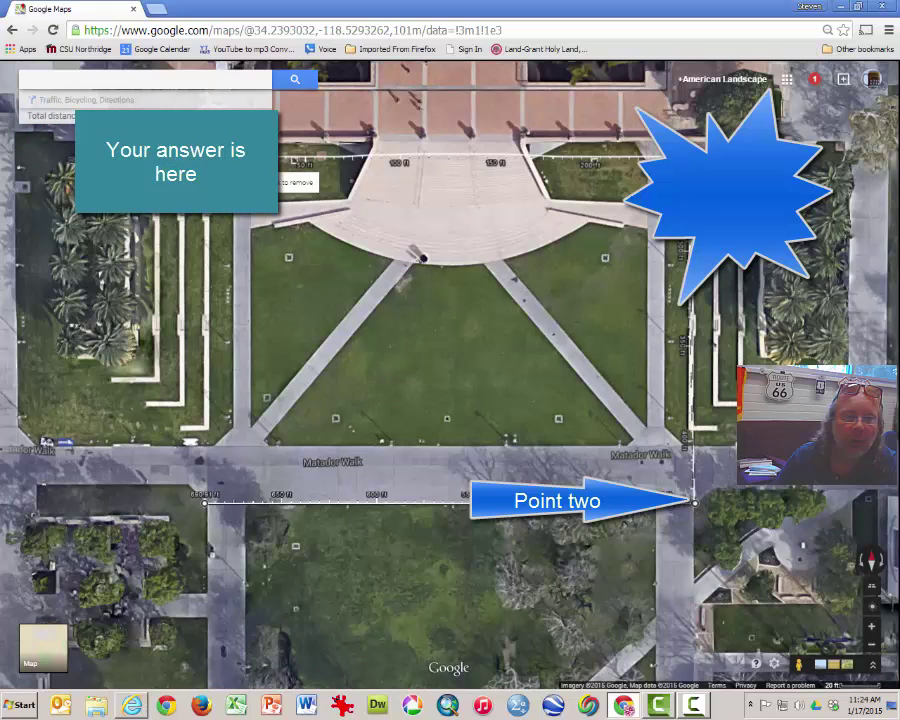
click(206, 157)
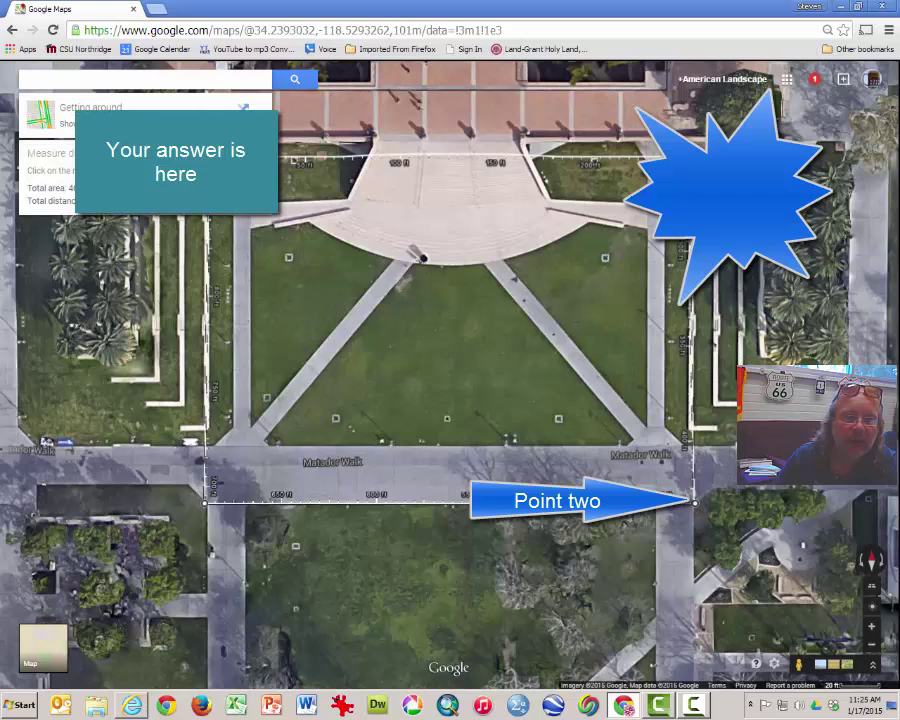
drag(67, 188, 25, 190)
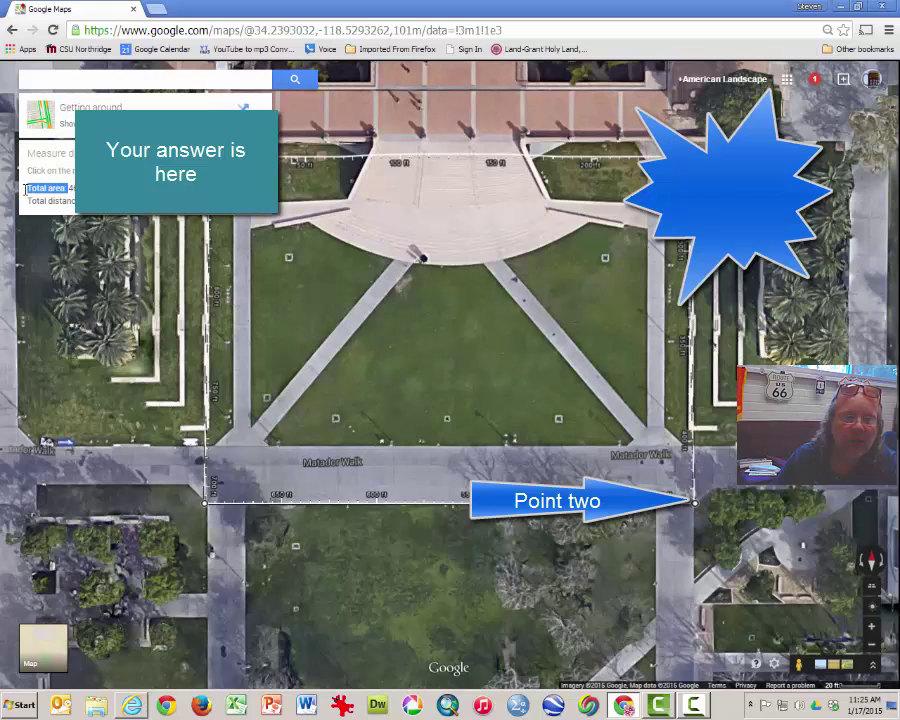
drag(72, 201, 29, 200)
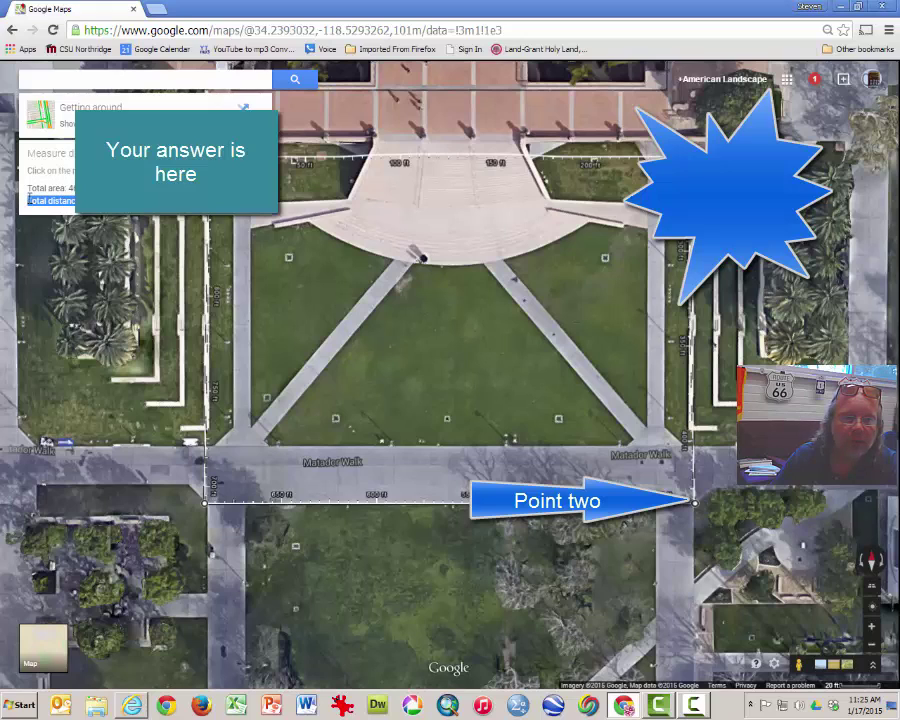